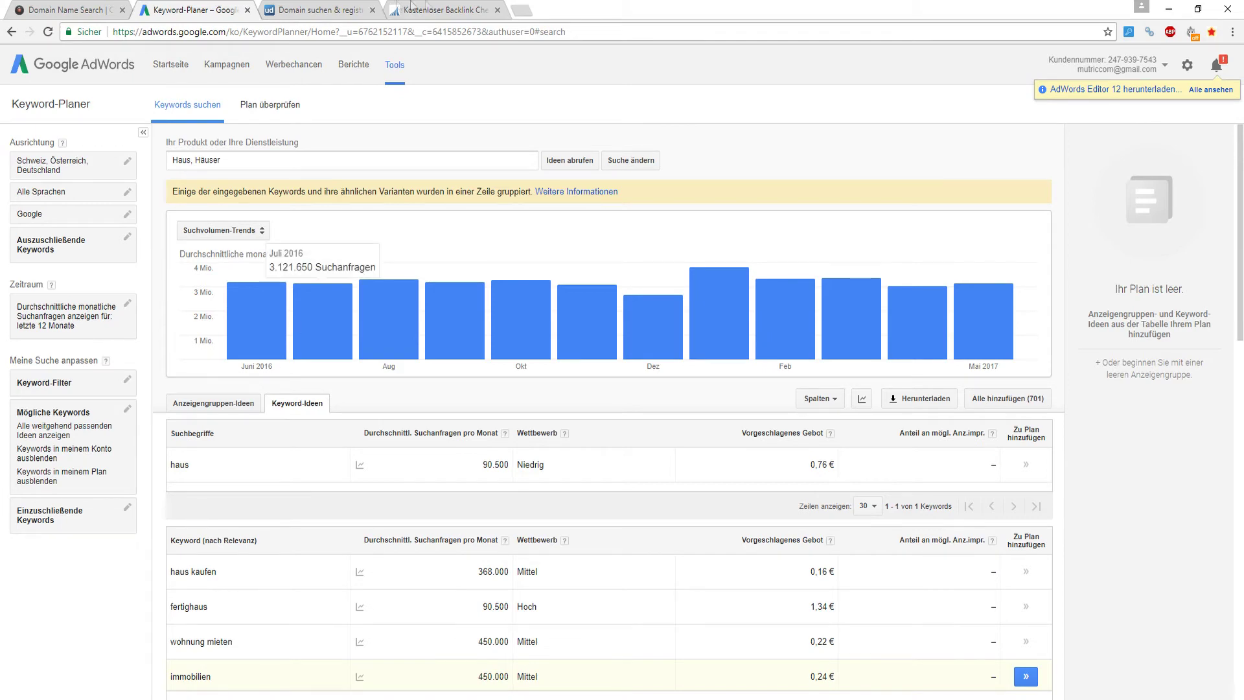
- Switch to the united-domains search and review the availability and prices of the computer-monitor domain endings
left_click(343, 9)
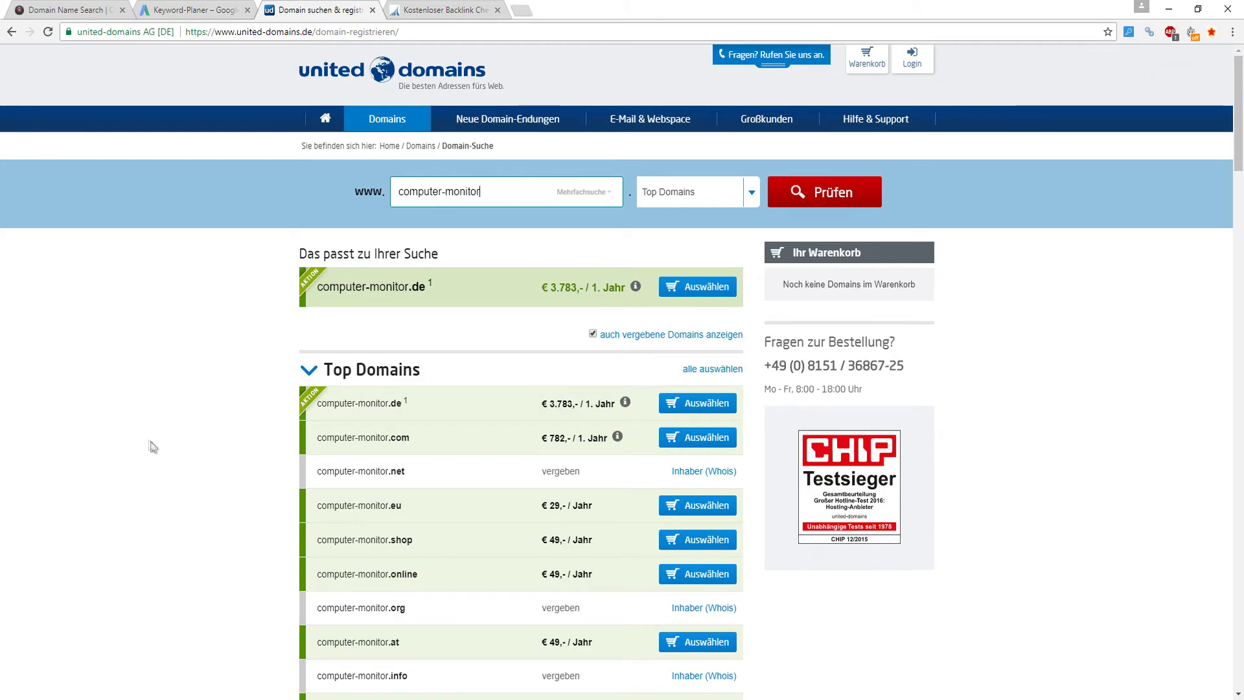
scroll(162, 425, "down", 1)
scroll(160, 419, "up", 1)
scroll(331, 622, "down", 2)
scroll(452, 568, "up", 2)
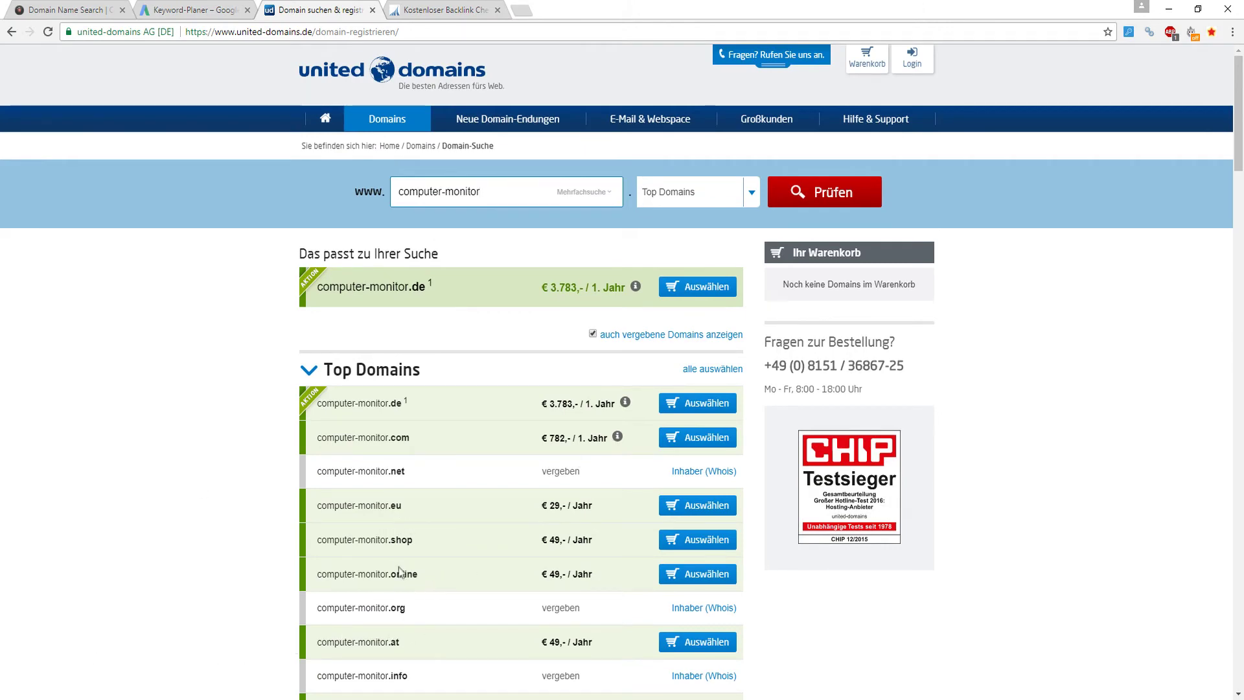
scroll(337, 564, "down", 1)
scroll(269, 538, "up", 1)
- Check the domain name computer-monitore at united-domains and look through the availability of its endings
type("e")
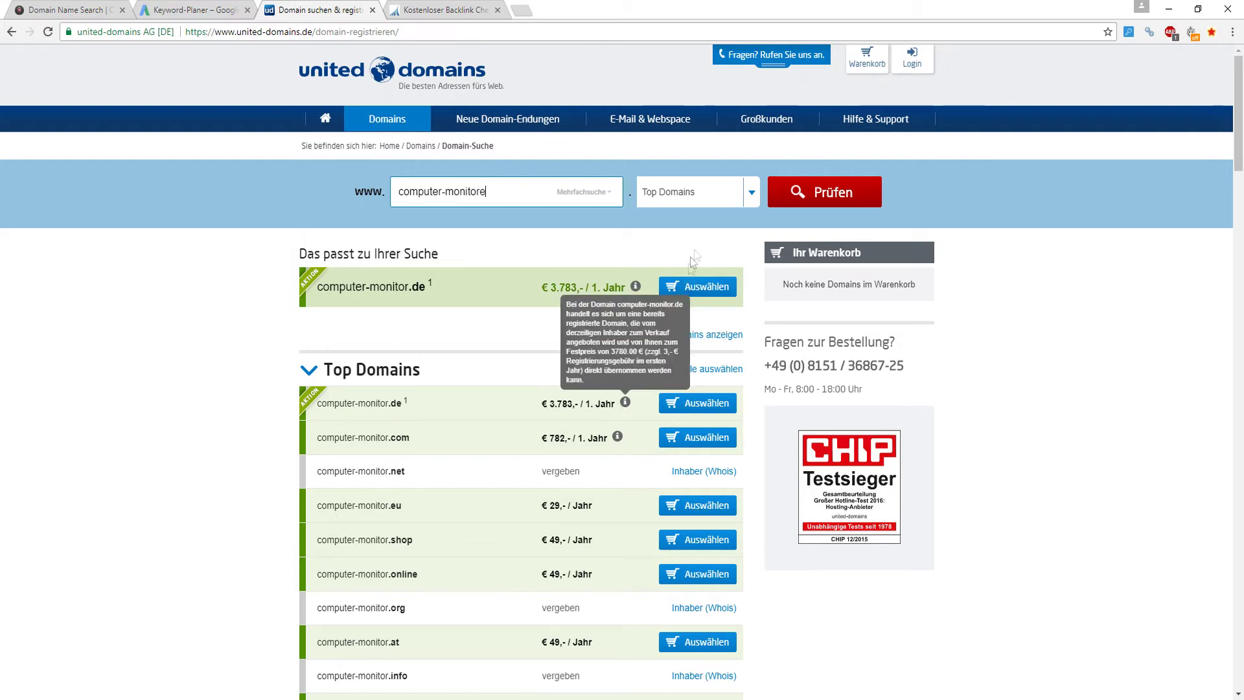
left_click(809, 203)
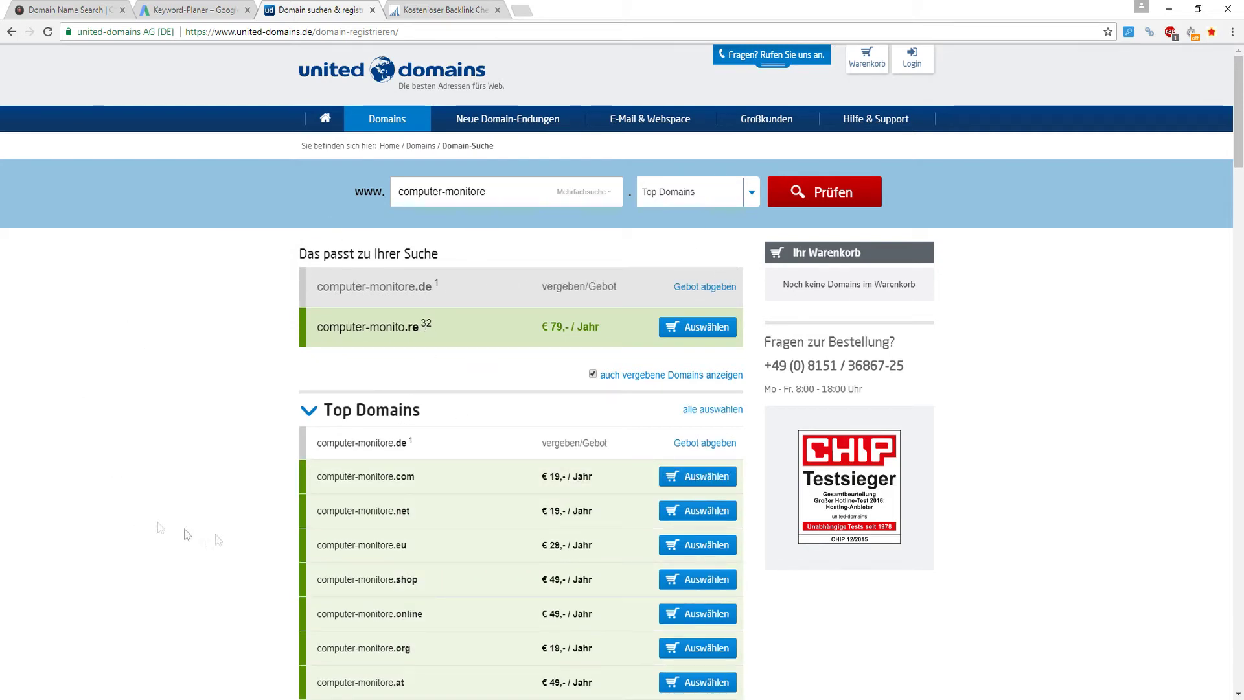
scroll(421, 518, "down", 3)
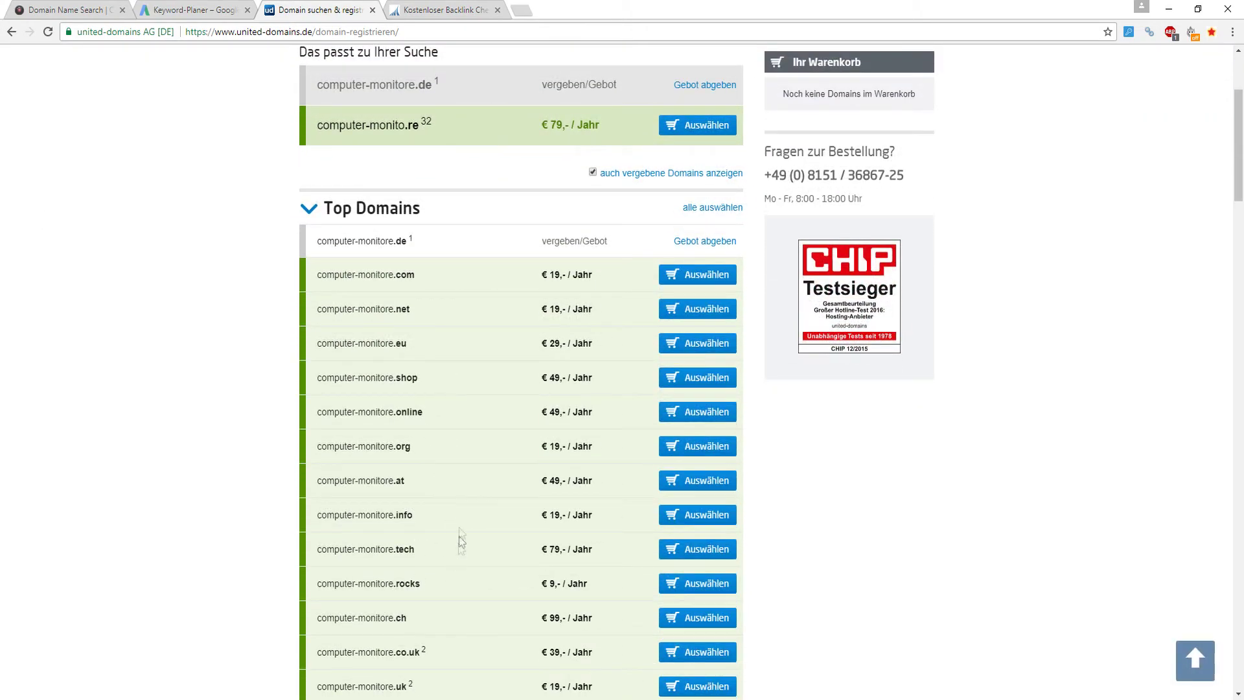
scroll(446, 363, "down", 2)
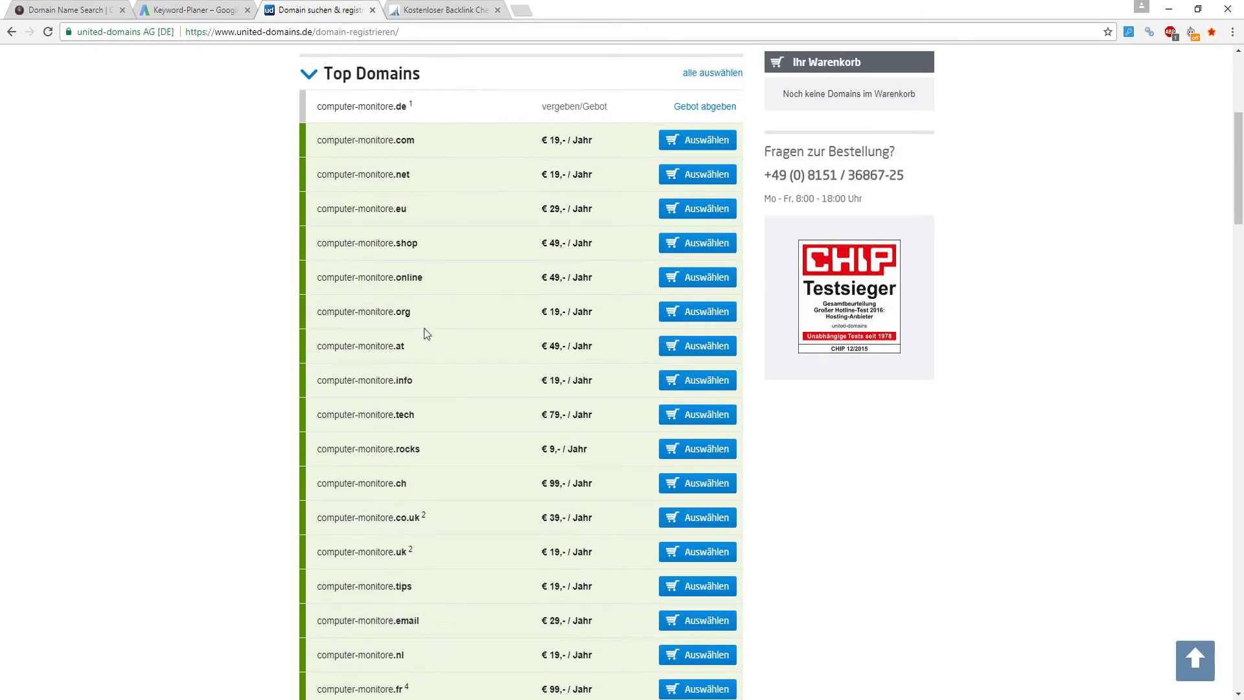
scroll(415, 324, "up", 5)
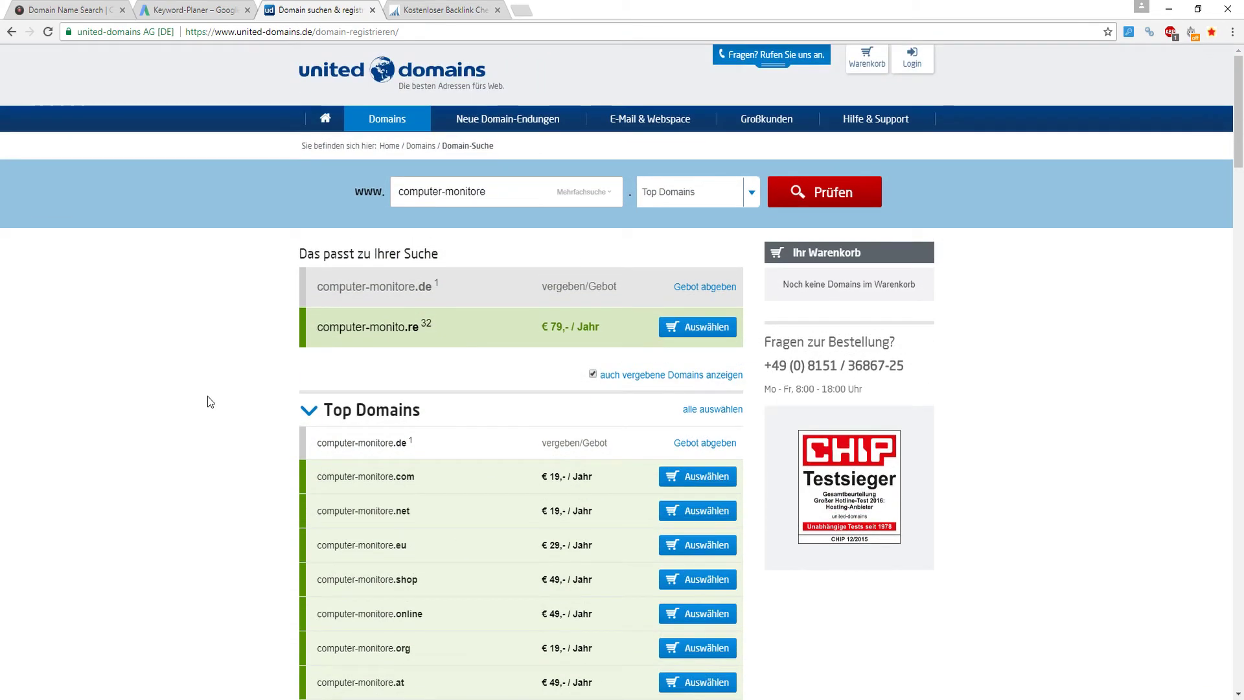
left_click(491, 202)
- Copy the expired domain 4kcomputermonitor.net from the ExpiredDomains.net results and run a SEOkicks backlink check on it
left_click(67, 10)
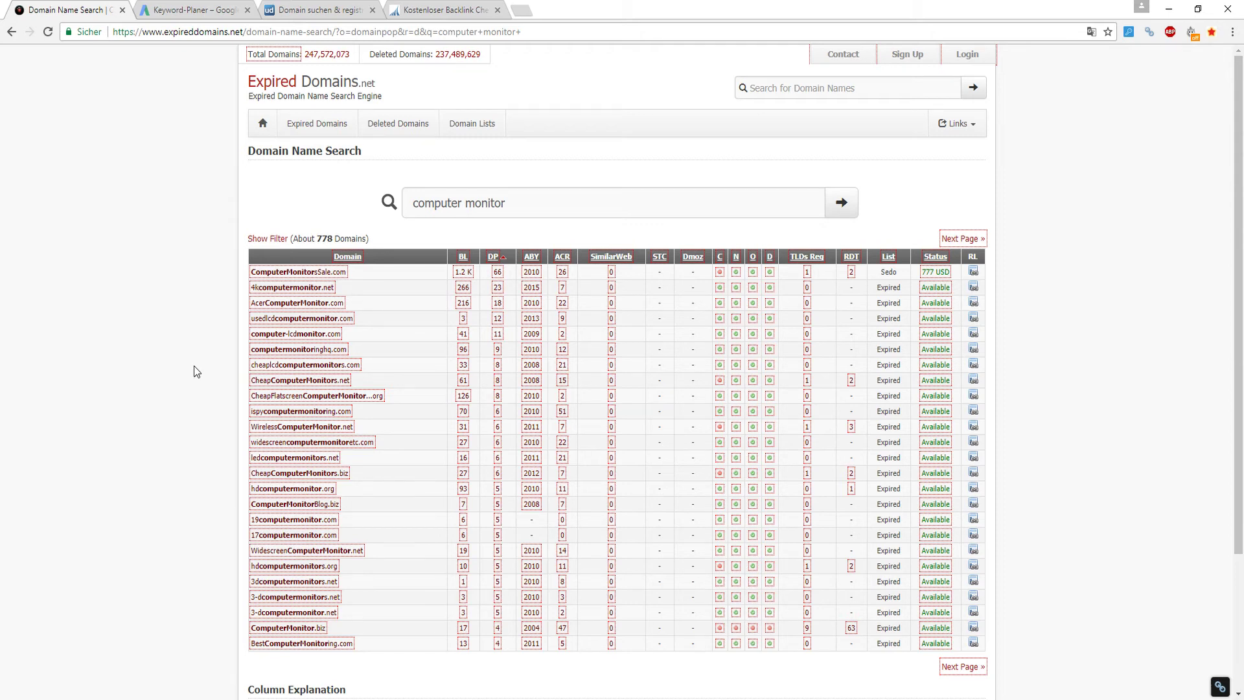
triple_click(363, 286)
key("ctrl+c")
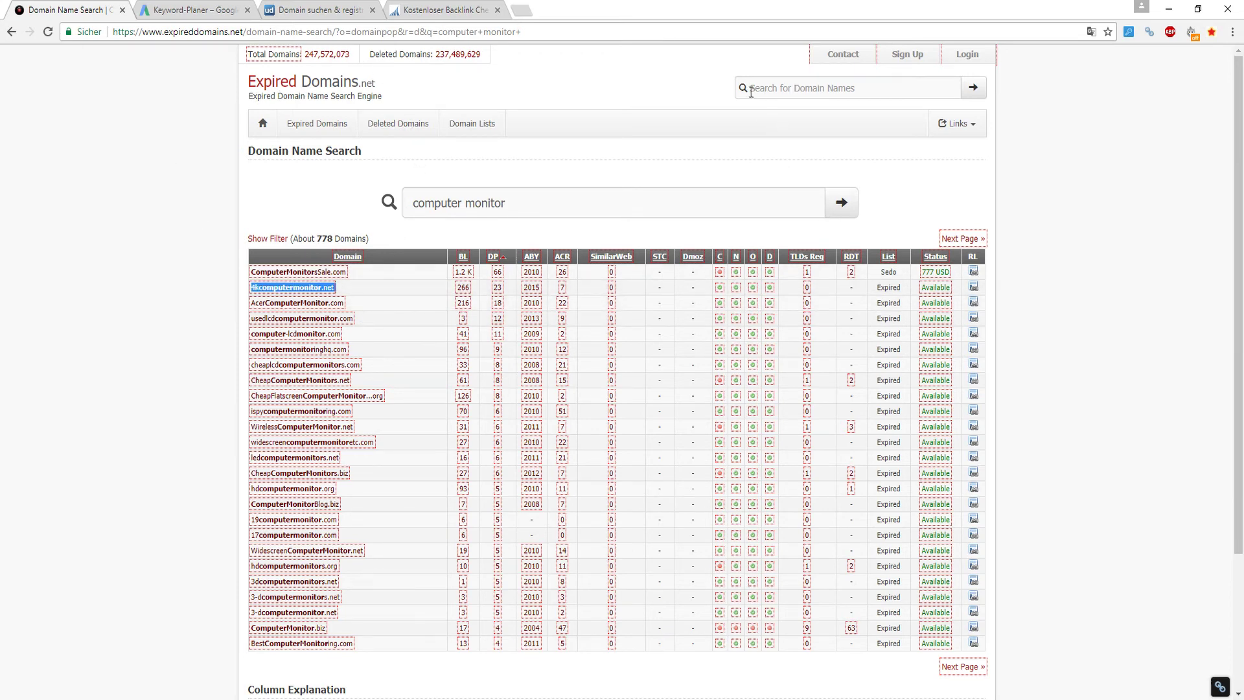
left_click(439, 10)
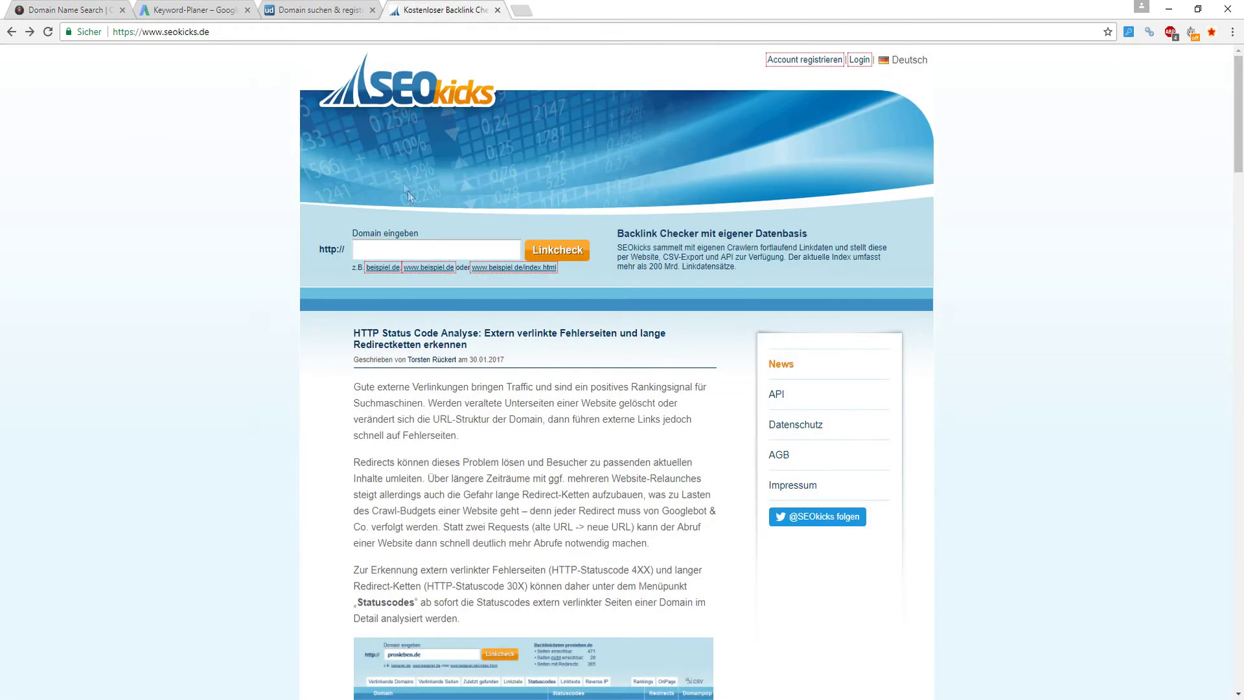
left_click(452, 243)
key("ctrl+v")
left_click(559, 252)
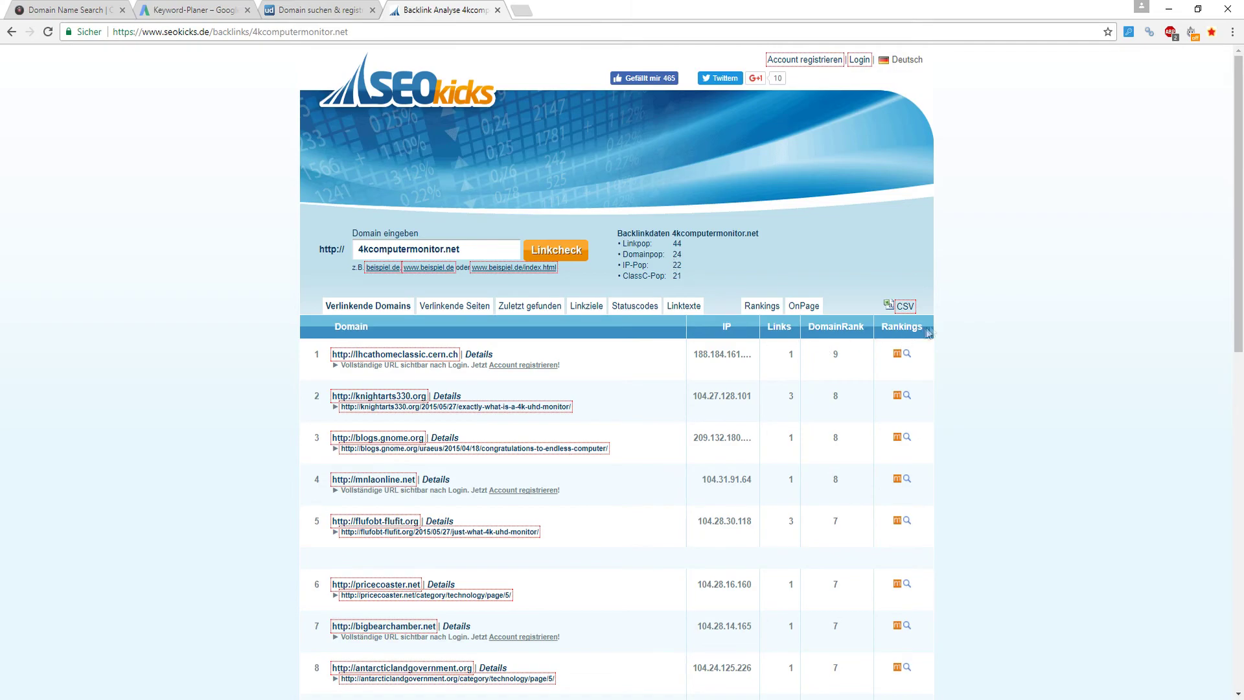
- Examine the list of domains linking to 4kcomputermonitor.net, including their link counts and DomainRank
scroll(907, 327, "down", 1)
scroll(836, 366, "down", 1)
scroll(836, 366, "down", 1)
scroll(835, 379, "up", 1)
scroll(297, 430, "down", 2)
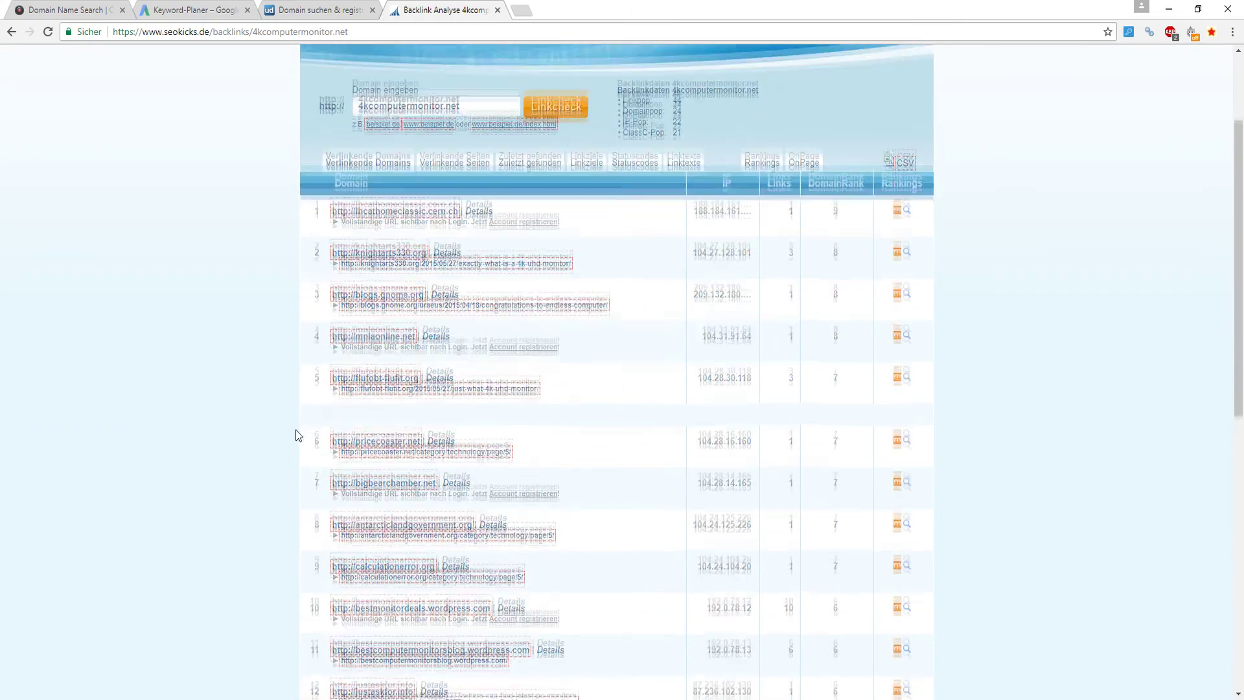
scroll(225, 525, "down", 2)
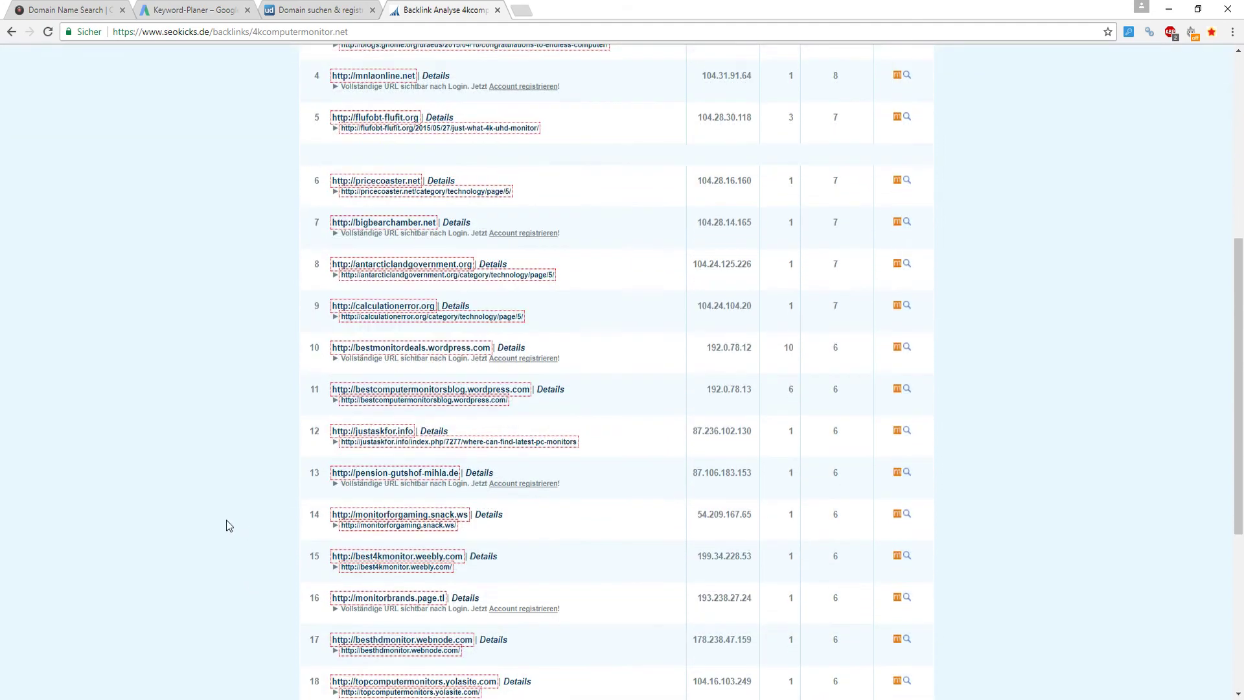
scroll(223, 526, "down", 1)
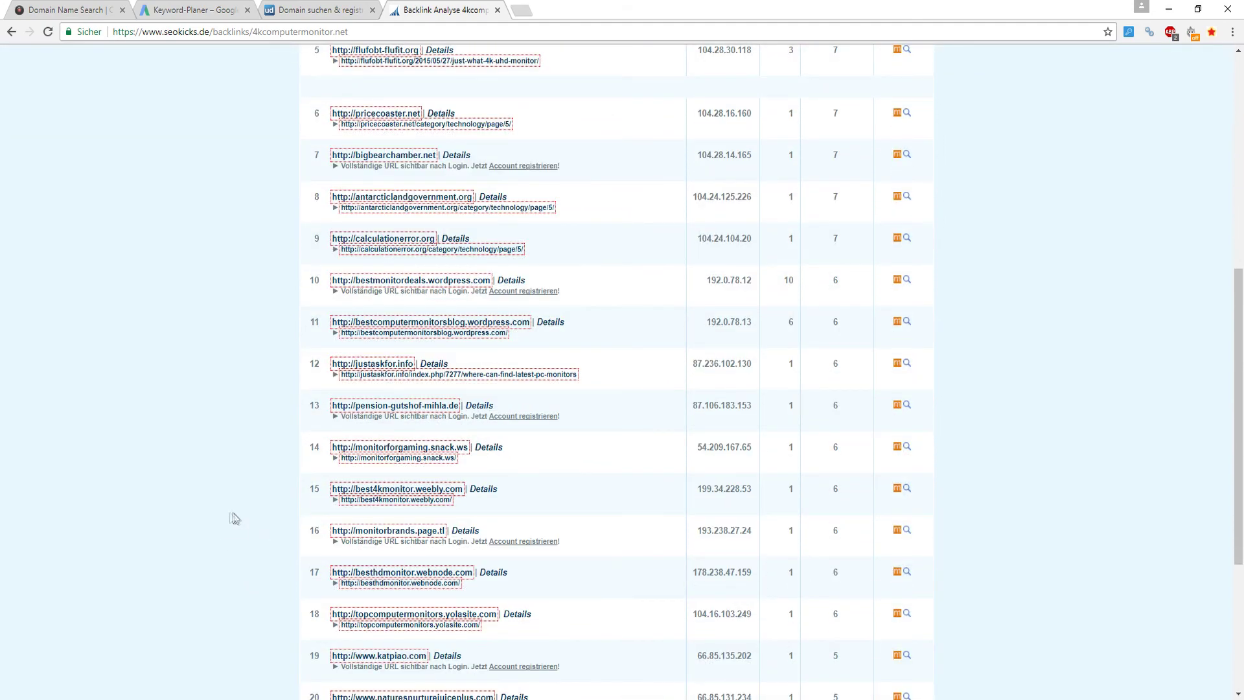
scroll(236, 516, "down", 2)
scroll(273, 505, "up", 1)
scroll(273, 505, "up", 9)
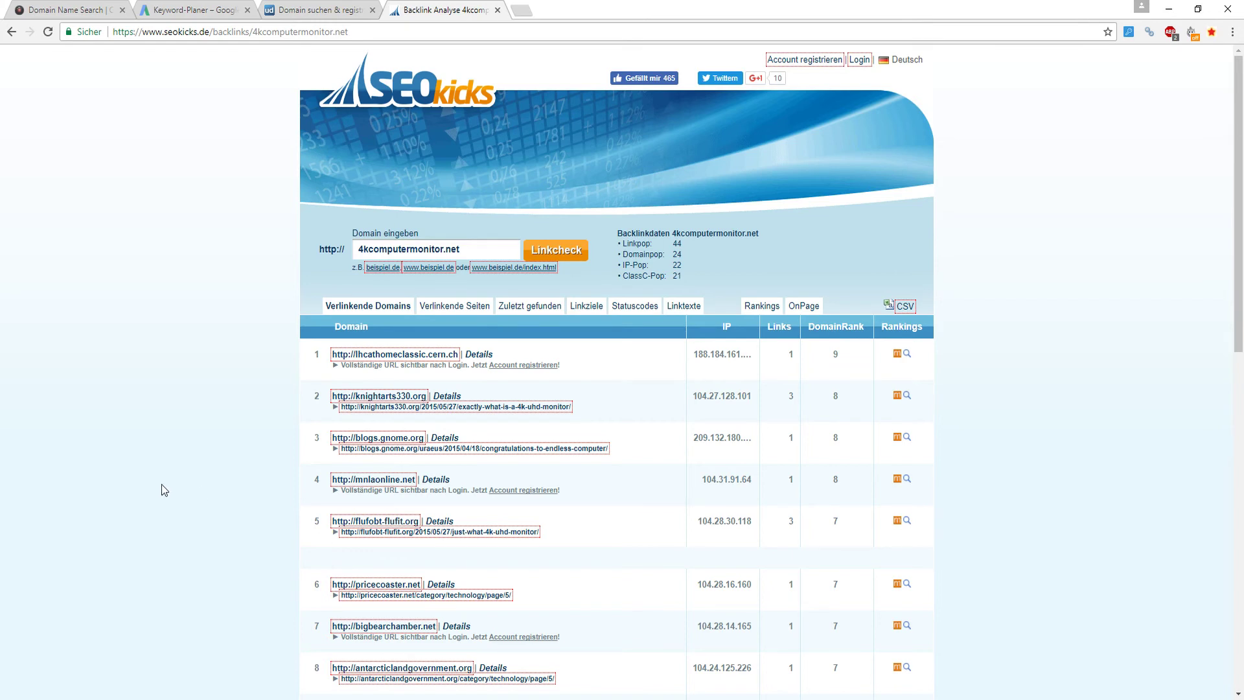
- Copy 4kcomputermonitor.net from the ExpiredDomains.net results again and check its availability at united-domains
left_click(358, 8)
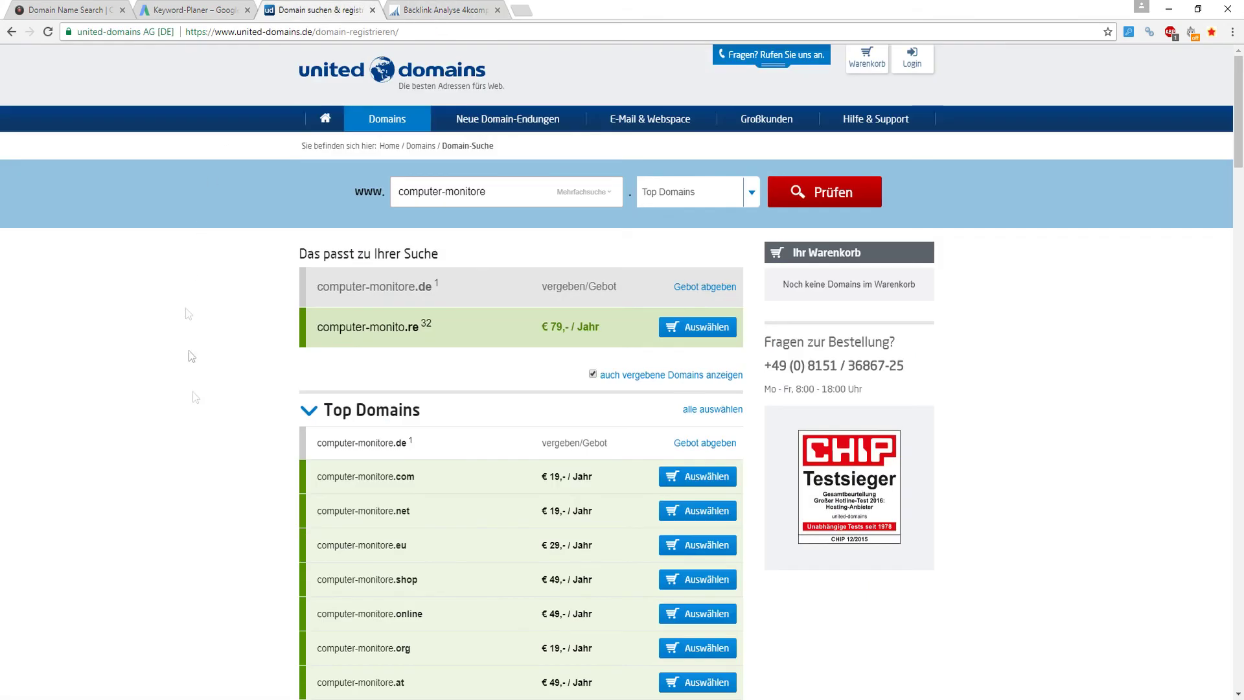
left_click(65, 9)
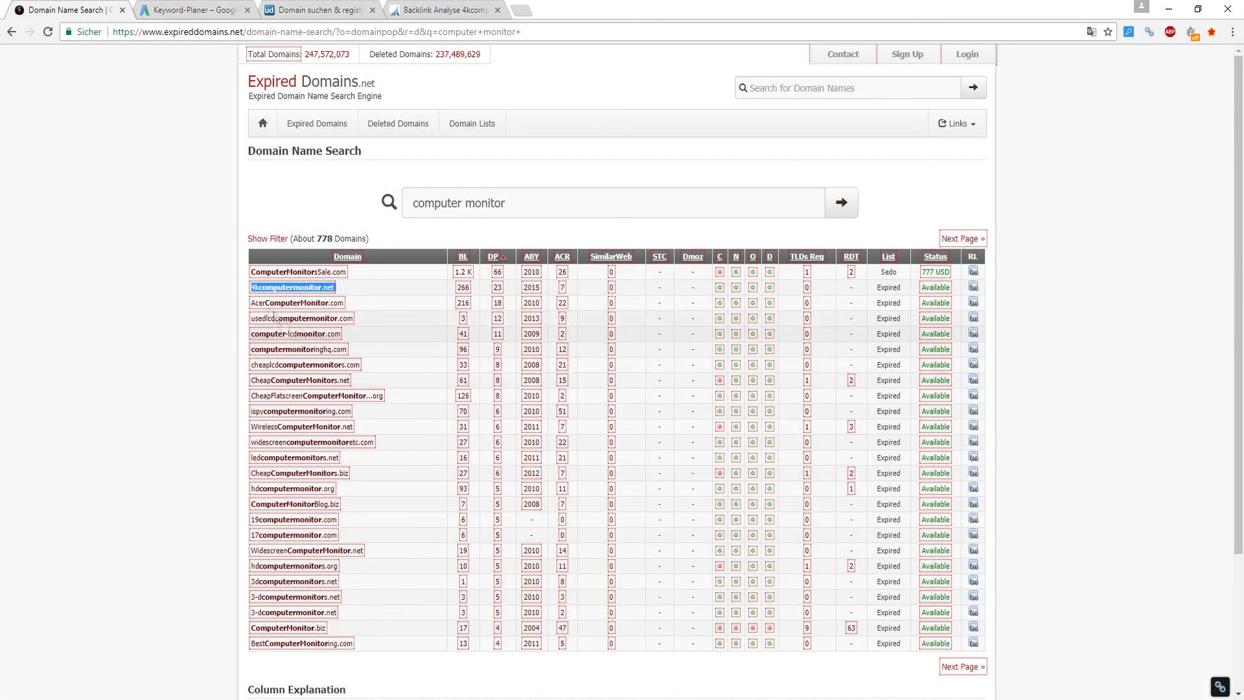
left_click(201, 293)
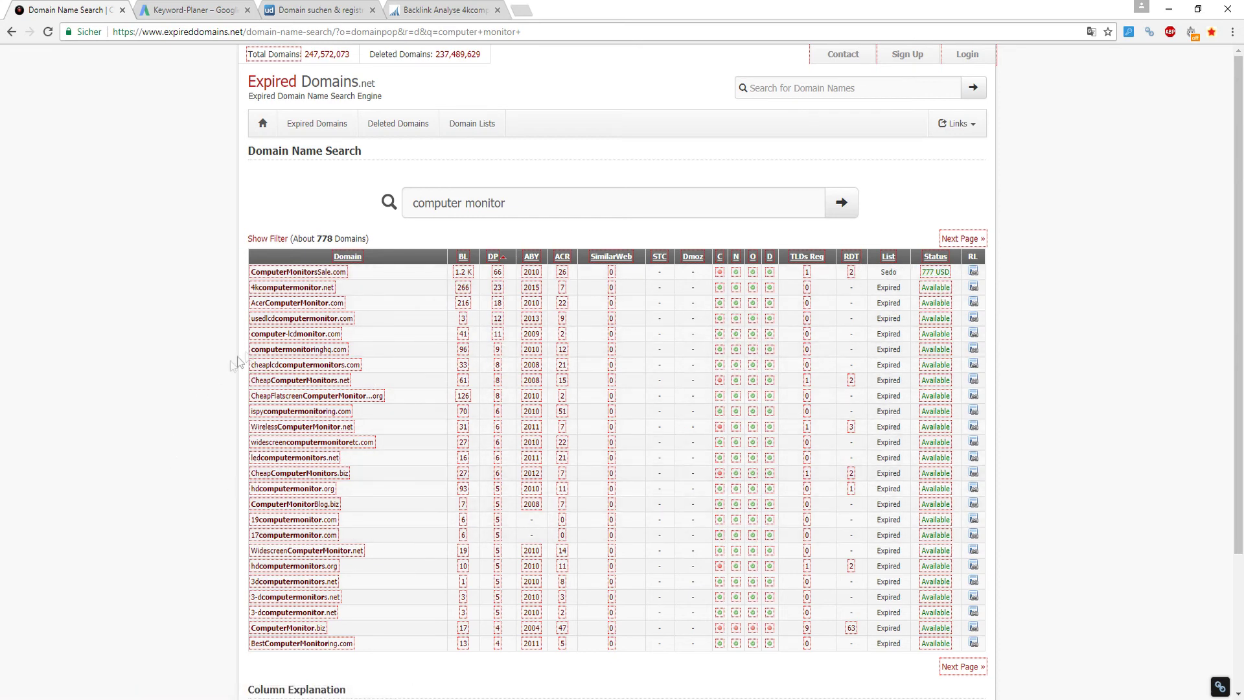
double_click(345, 290)
key("ctrl+c")
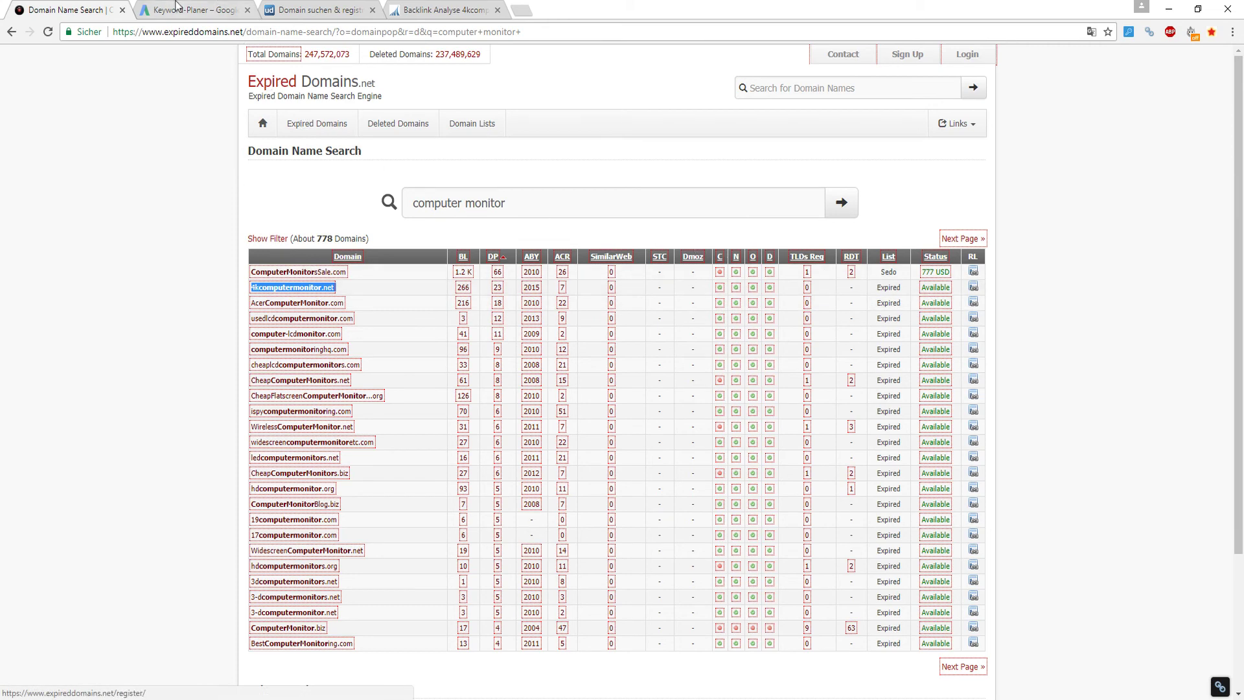
left_click(194, 10)
left_click(292, 10)
triple_click(509, 188)
key("ctrl+v")
left_click(835, 203)
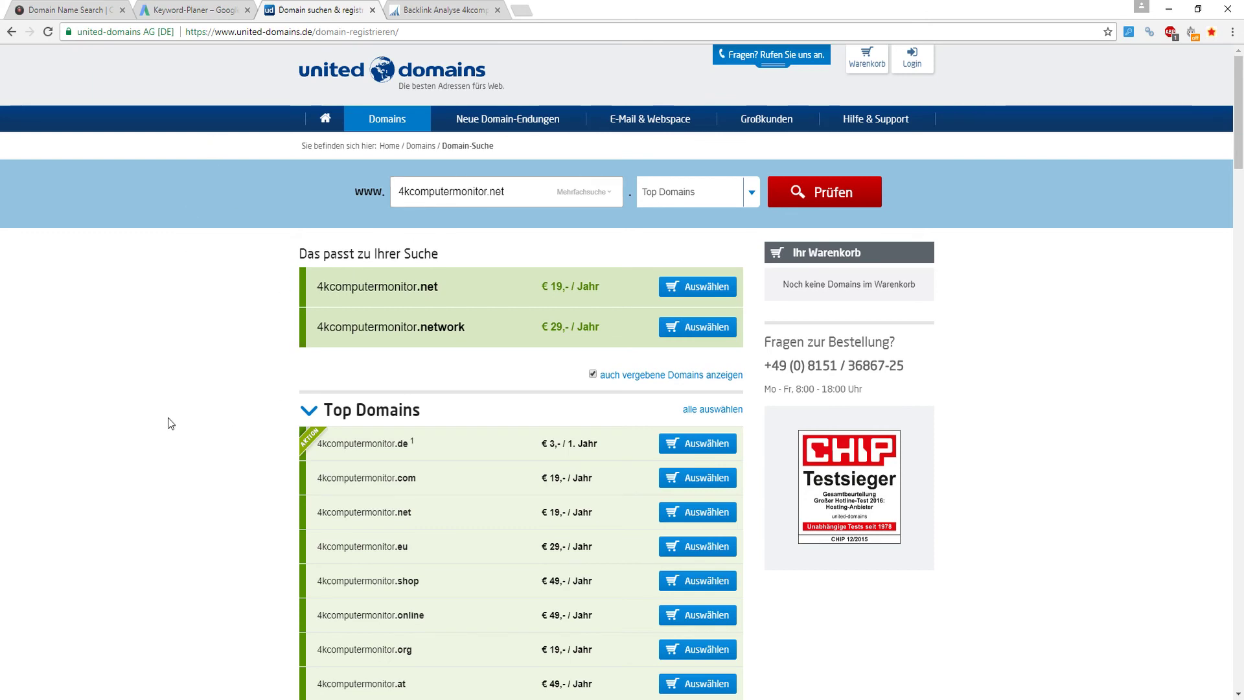
left_click(94, 8)
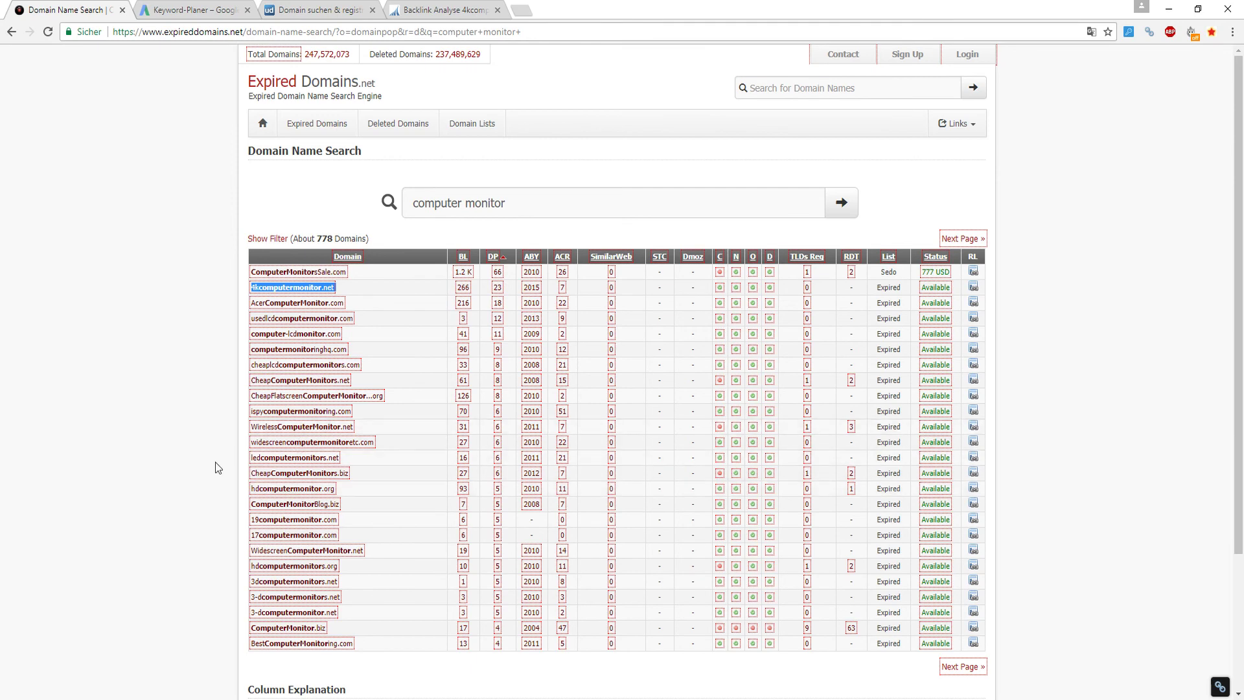
key("ctrl+Tab")
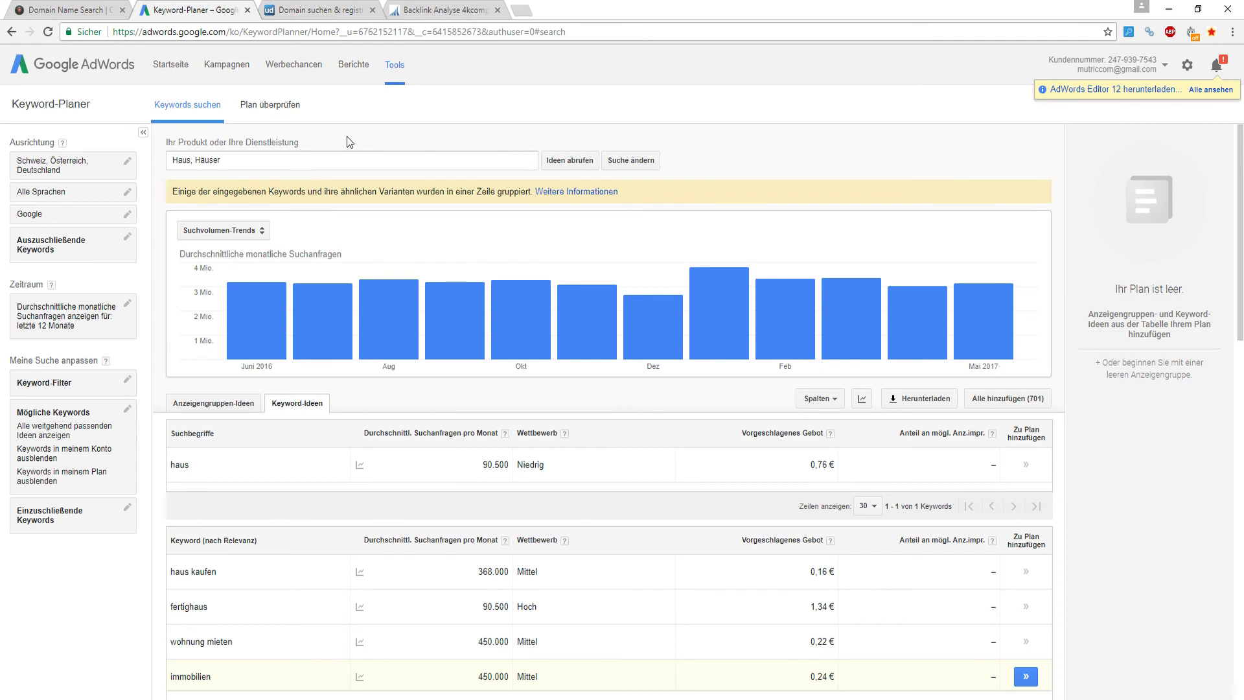
left_click(321, 10)
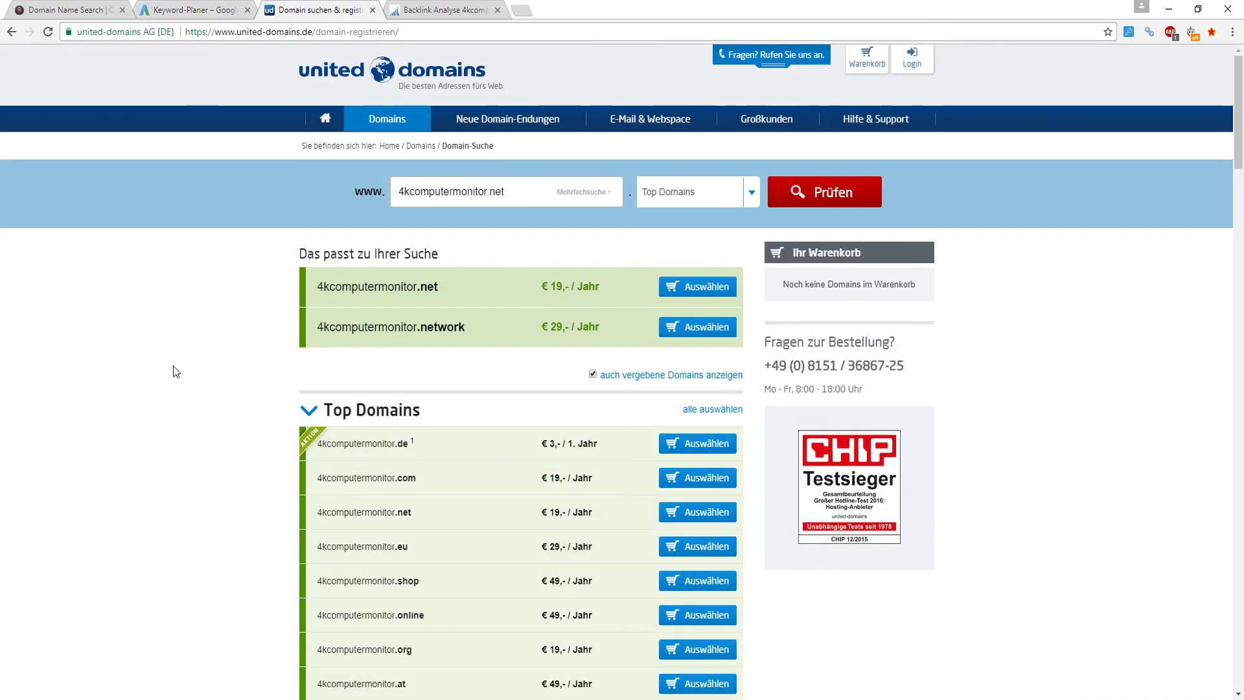